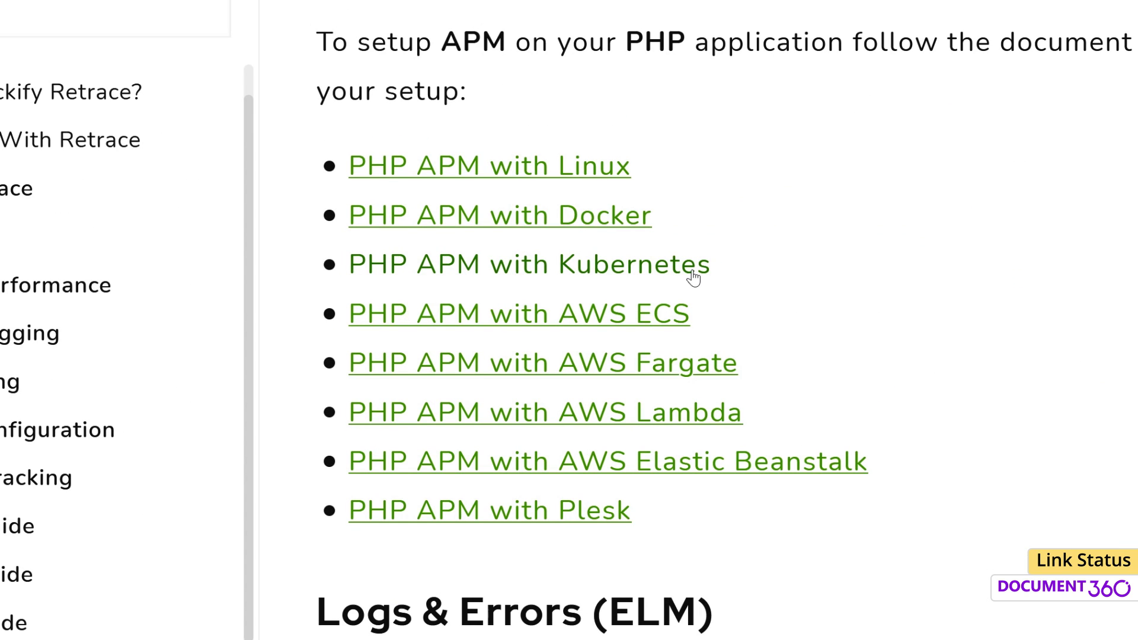
# Step: Follow the PHP APM with Kubernetes link, then view the Geography analytics with Australia and India visits
pyautogui.click(693, 277)
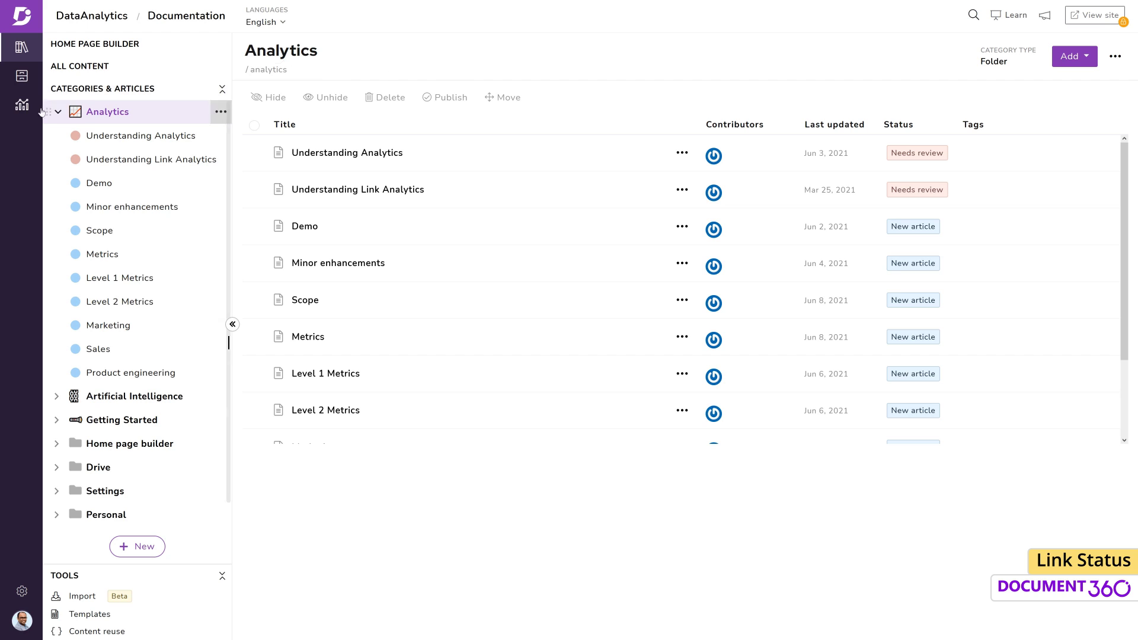
pyautogui.click(21, 105)
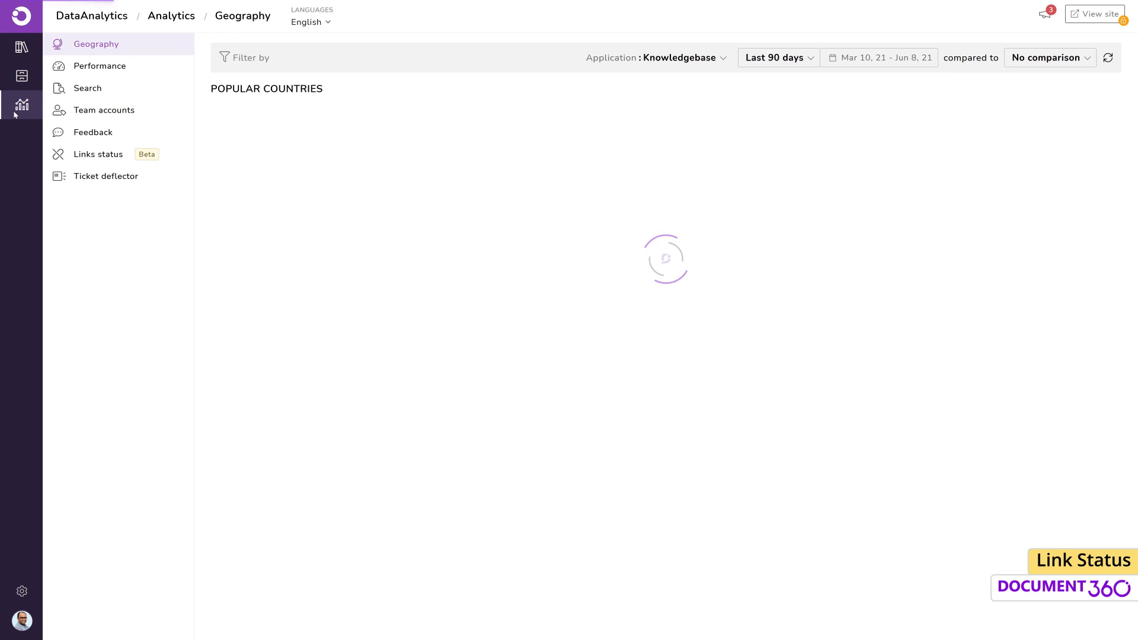
# Step: Show the Links status report: 28 links, 26 working, one broken, one unknown
pyautogui.click(106, 158)
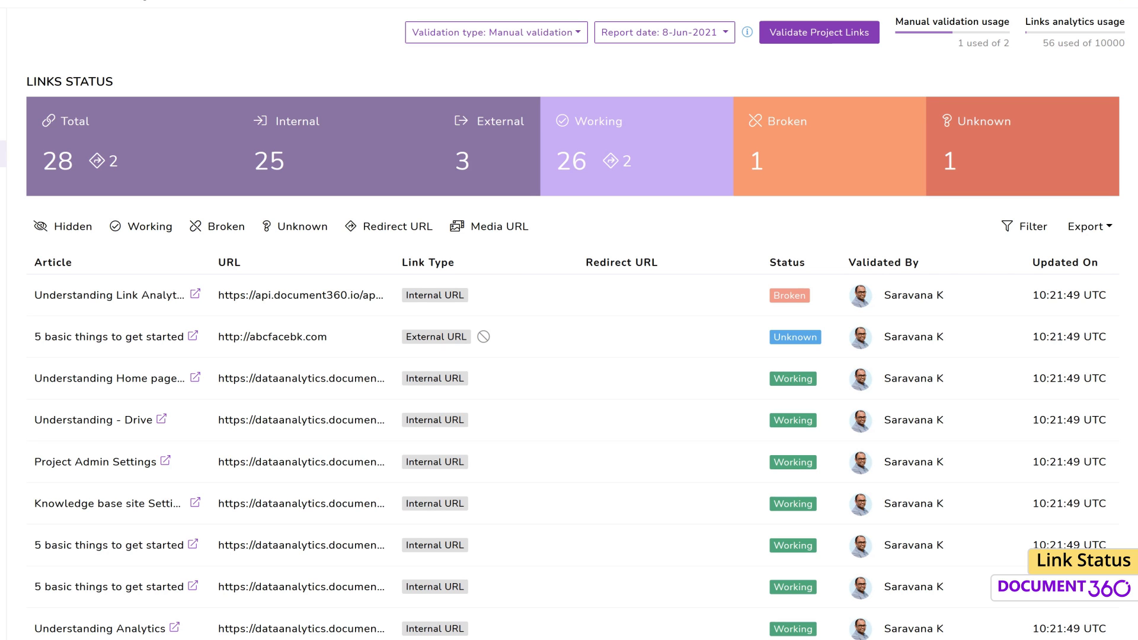
pyautogui.scroll(-2, 569, 356)
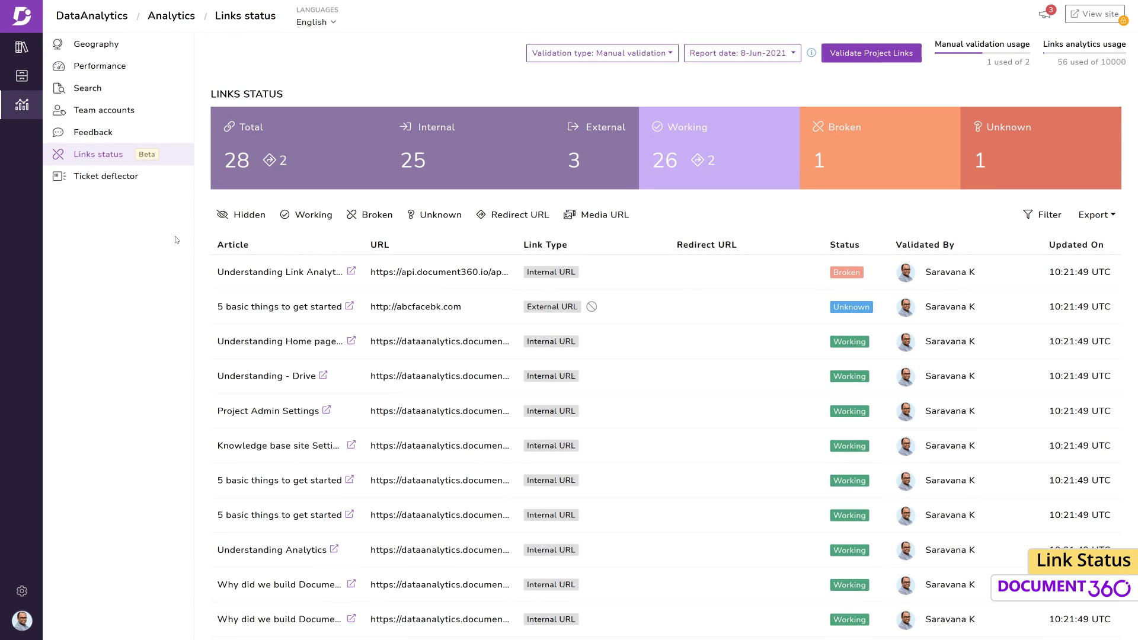
# Step: Filter to broken links and replace the article's 404 URL with the links-status docs address
pyautogui.click(383, 216)
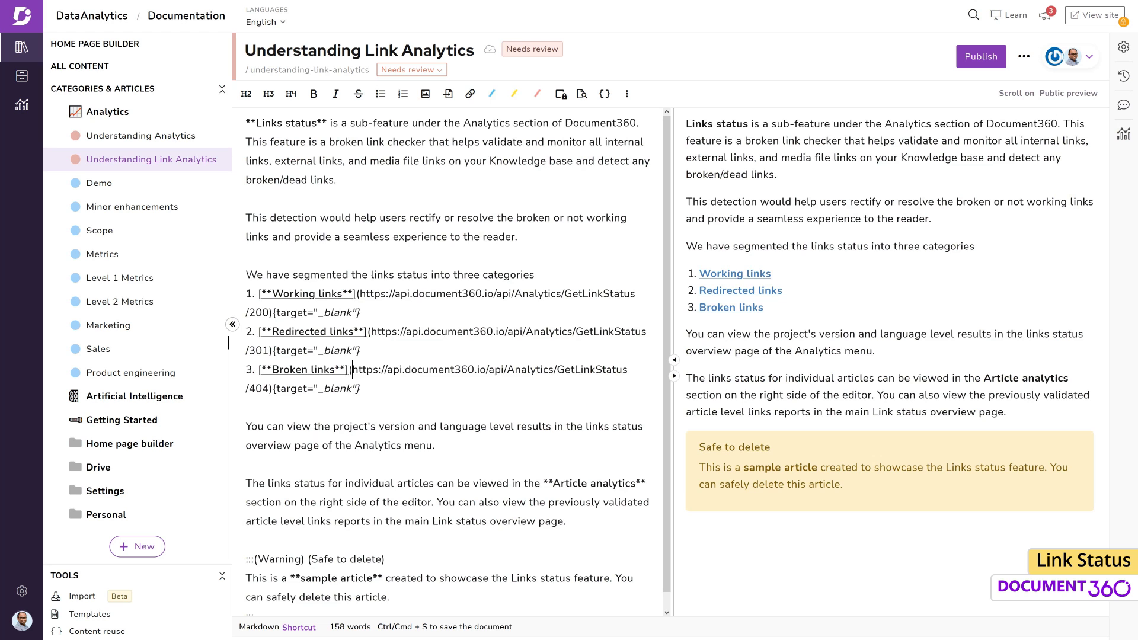
pyautogui.moveTo(353, 368); pyautogui.dragTo(270, 389)
pyautogui.write('https://docs.document360.com/docs/links-status')
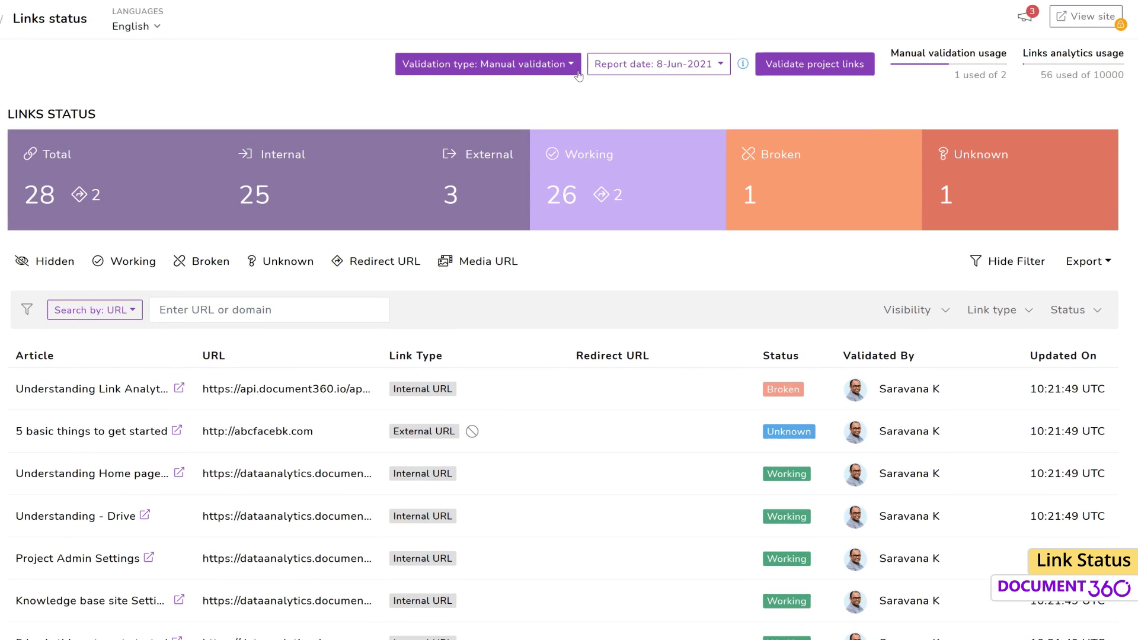
pyautogui.click(574, 70)
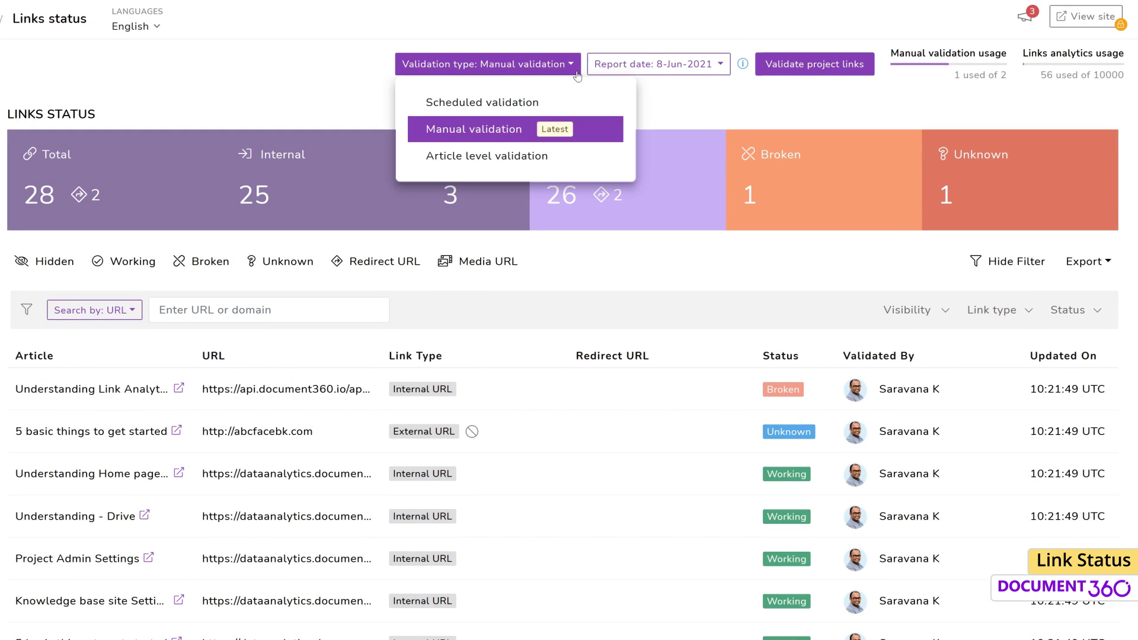
pyautogui.click(551, 105)
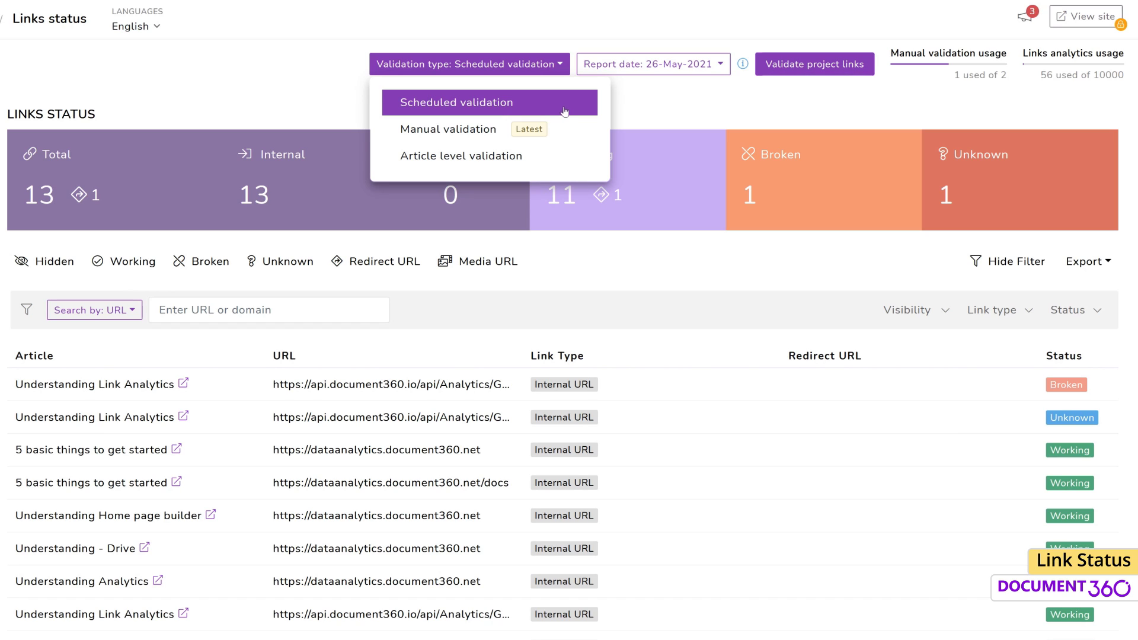
pyautogui.click(570, 139)
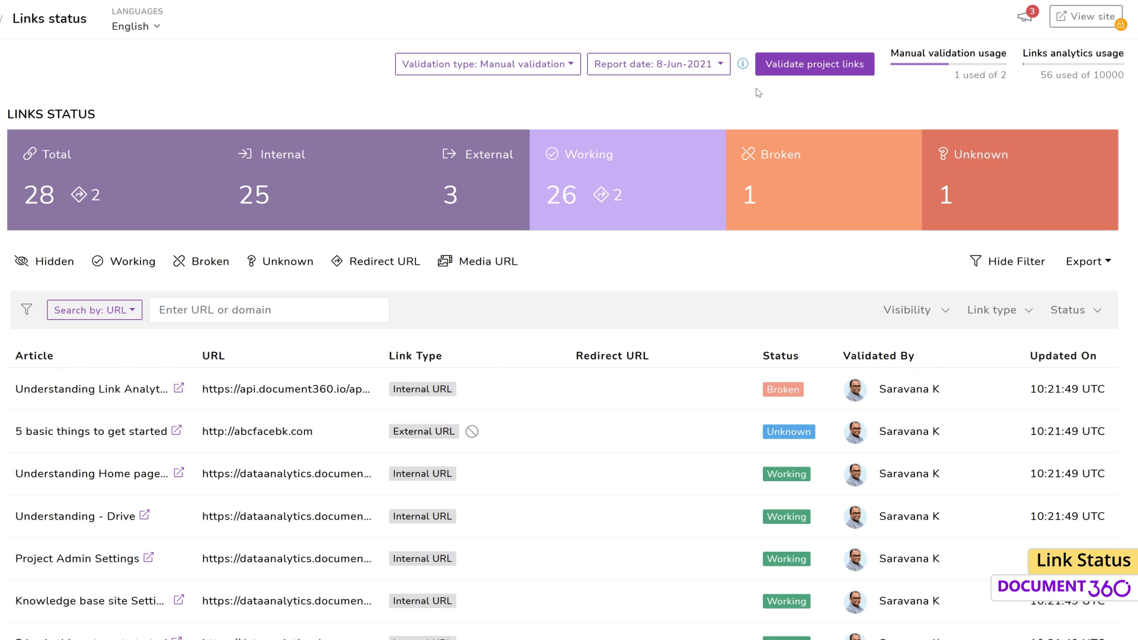
# Step: Run a confirmed manual validation of all project links, finding 30 links and none broken
pyautogui.click(840, 71)
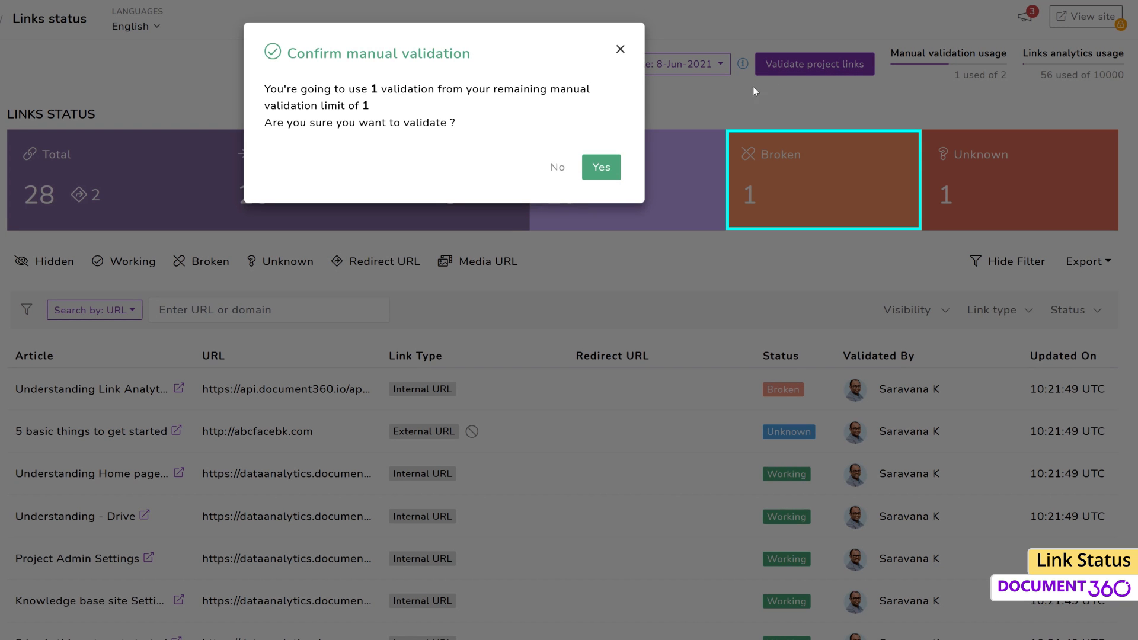
pyautogui.click(600, 173)
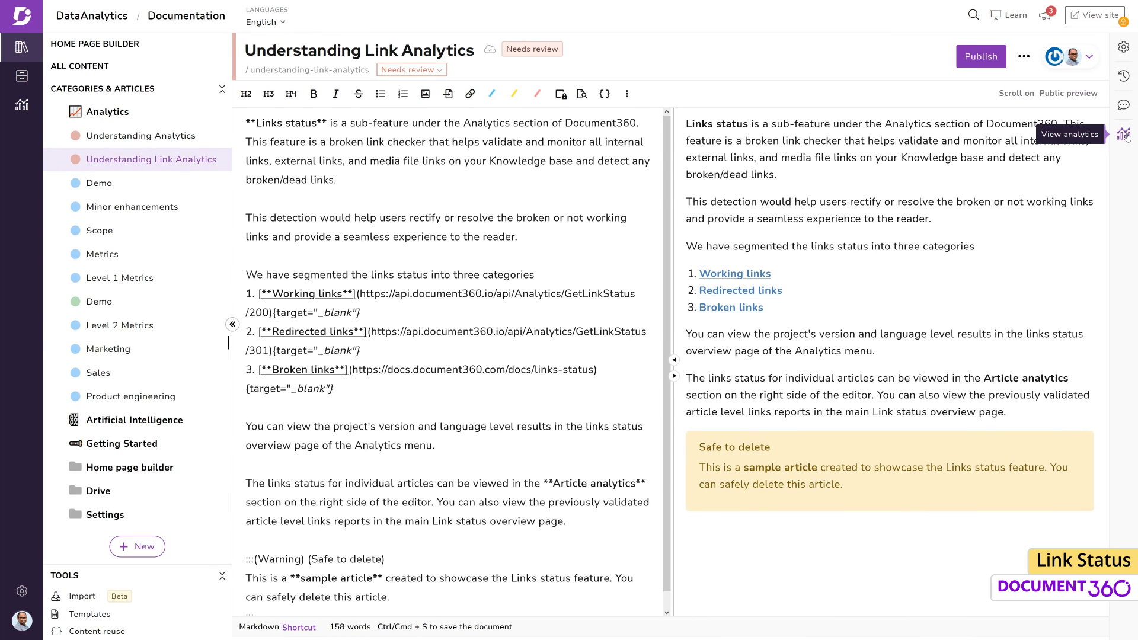
# Step: Validate this article's links from its analytics panel: 3 links, all working
pyautogui.click(1124, 133)
pyautogui.click(1058, 258)
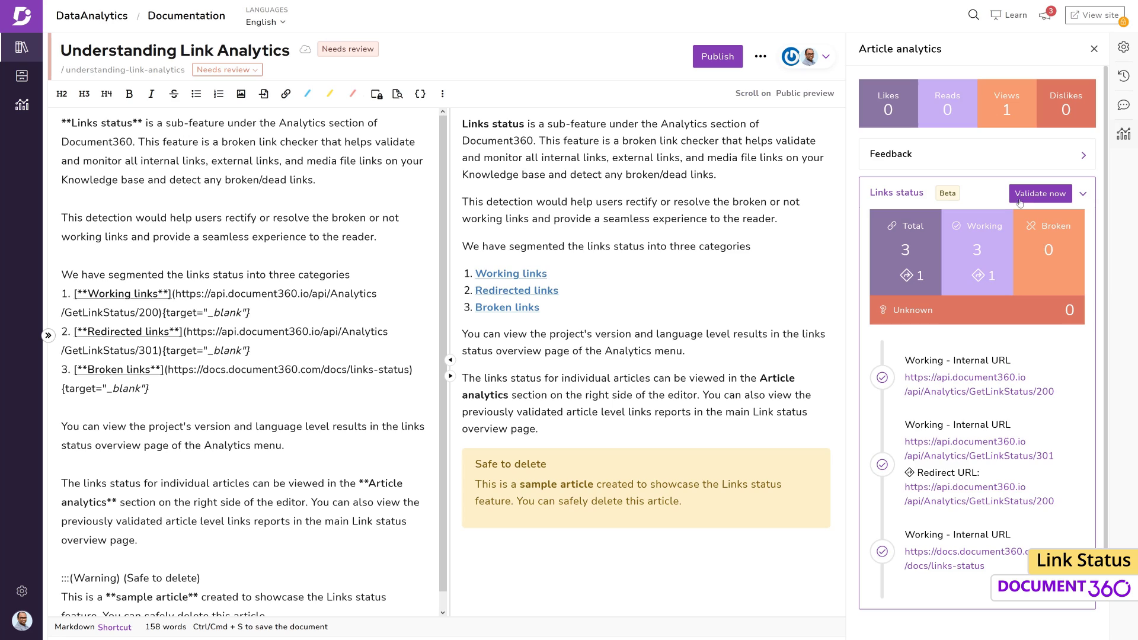
pyautogui.click(1040, 196)
# Step: Return to the project Links status and check the validation-type and report-date lists for 9-Jun-2021
pyautogui.click(22, 105)
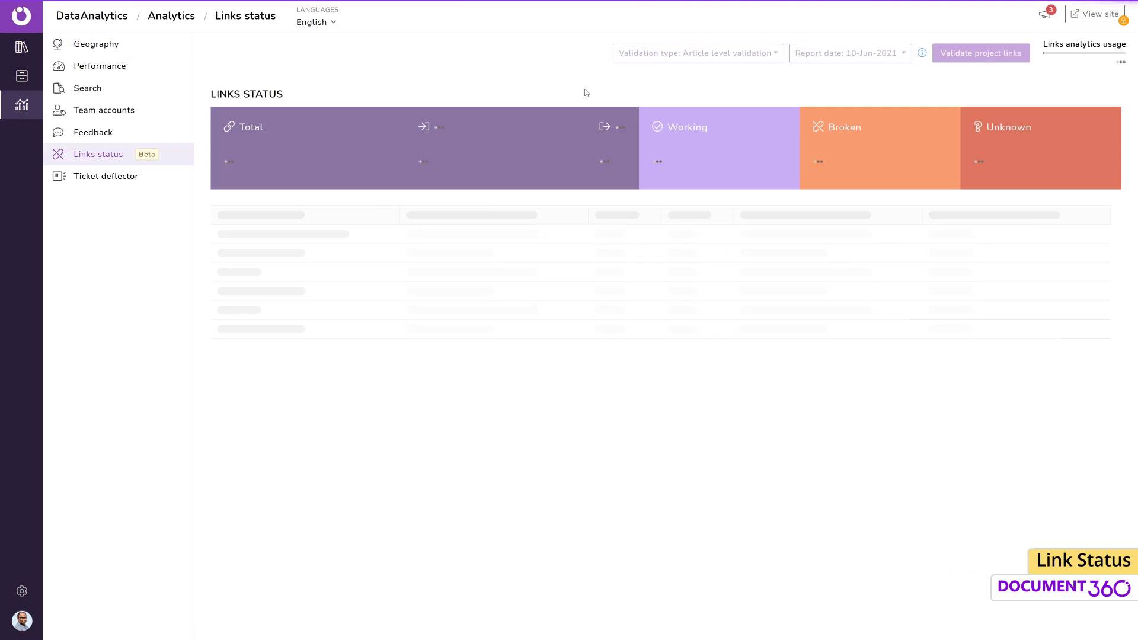
pyautogui.click(534, 69)
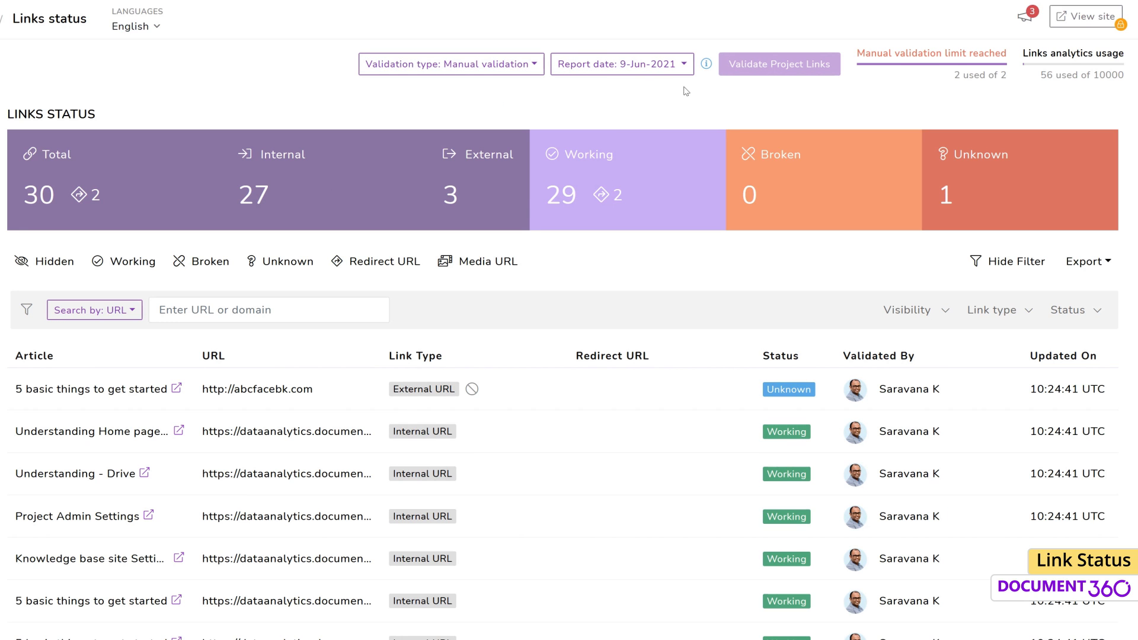
pyautogui.click(689, 73)
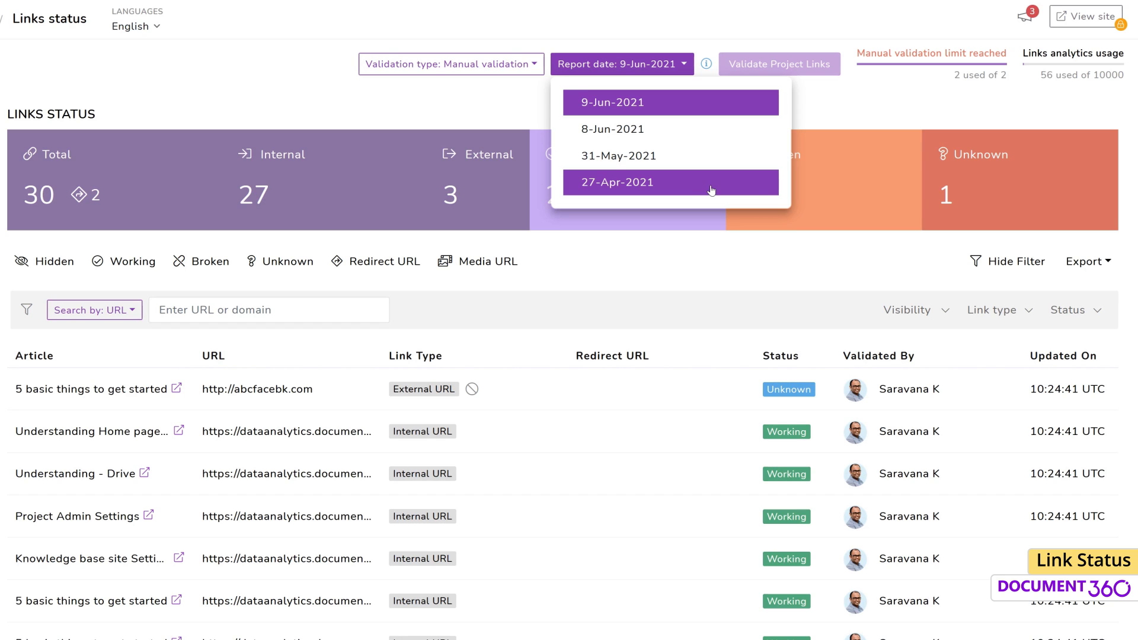
pyautogui.click(836, 121)
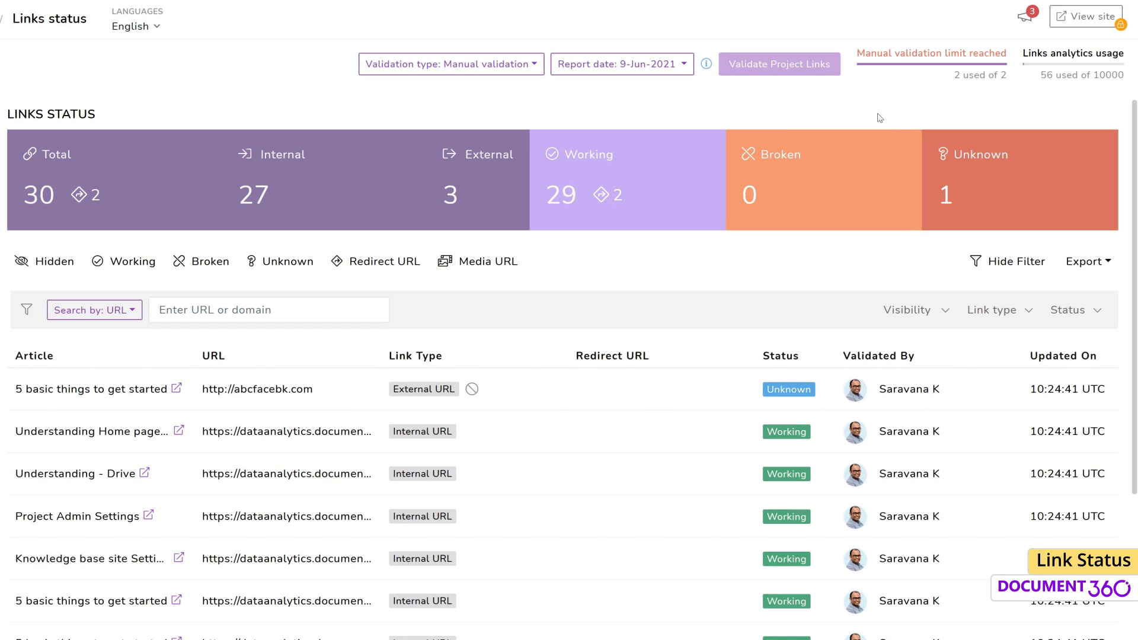
# Step: Check the export formats, then sort the links table by URL and then by link type
pyautogui.click(1114, 275)
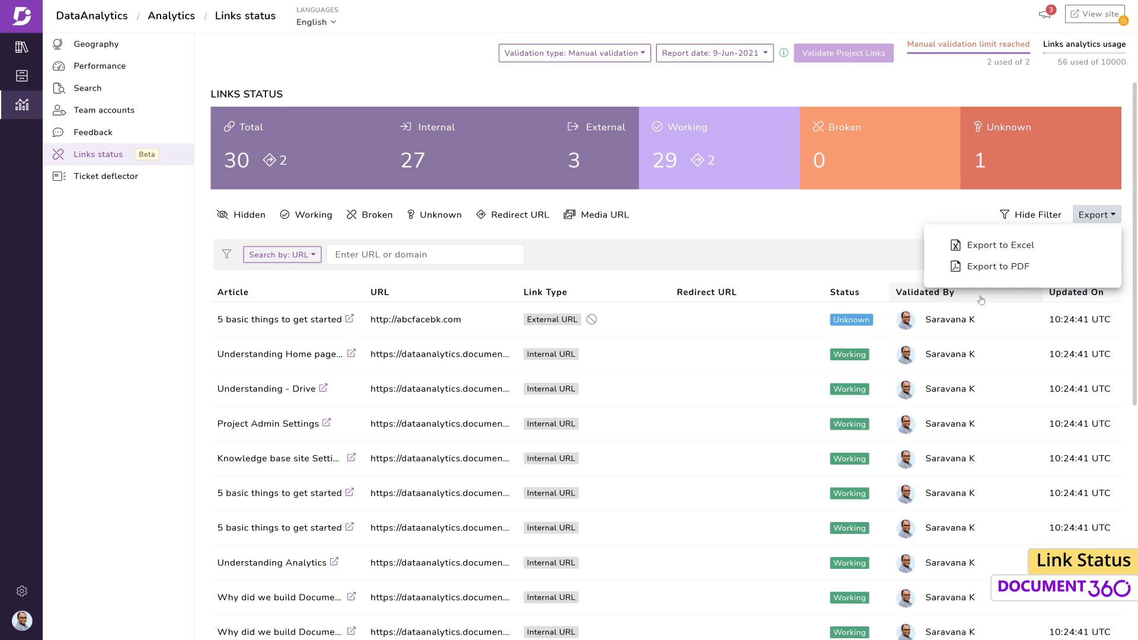
pyautogui.click(732, 241)
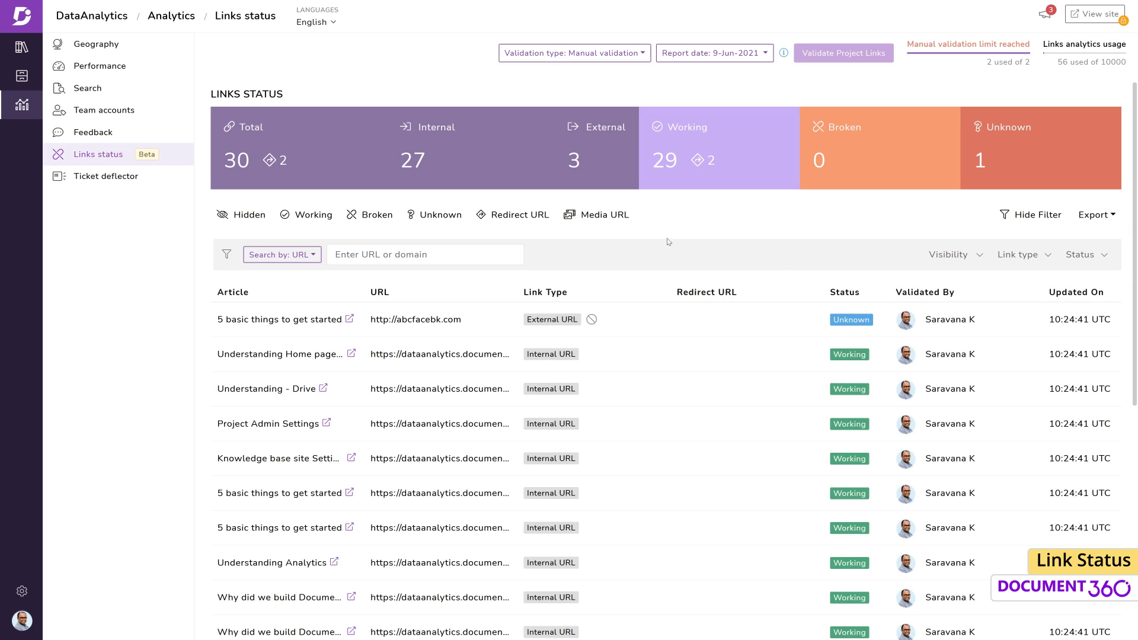
pyautogui.click(405, 298)
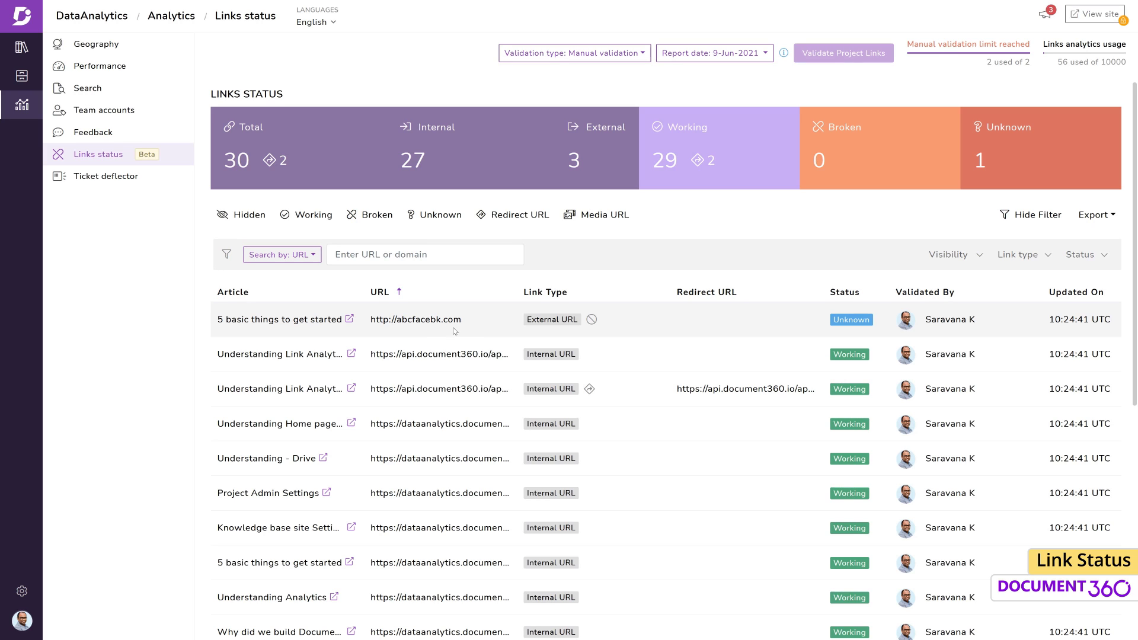
pyautogui.click(556, 297)
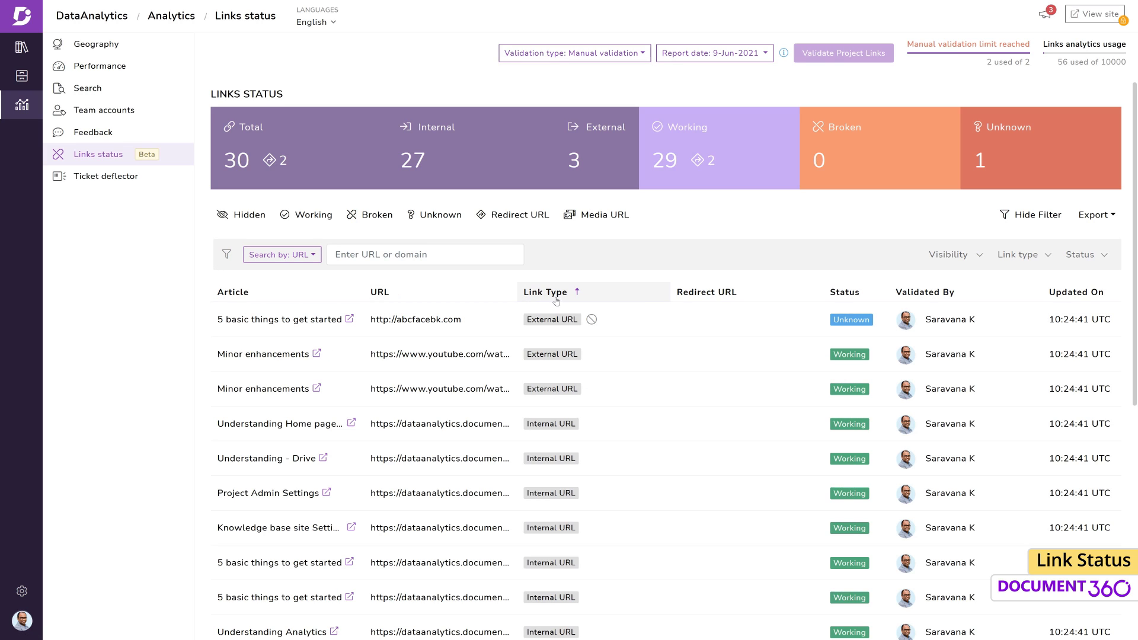